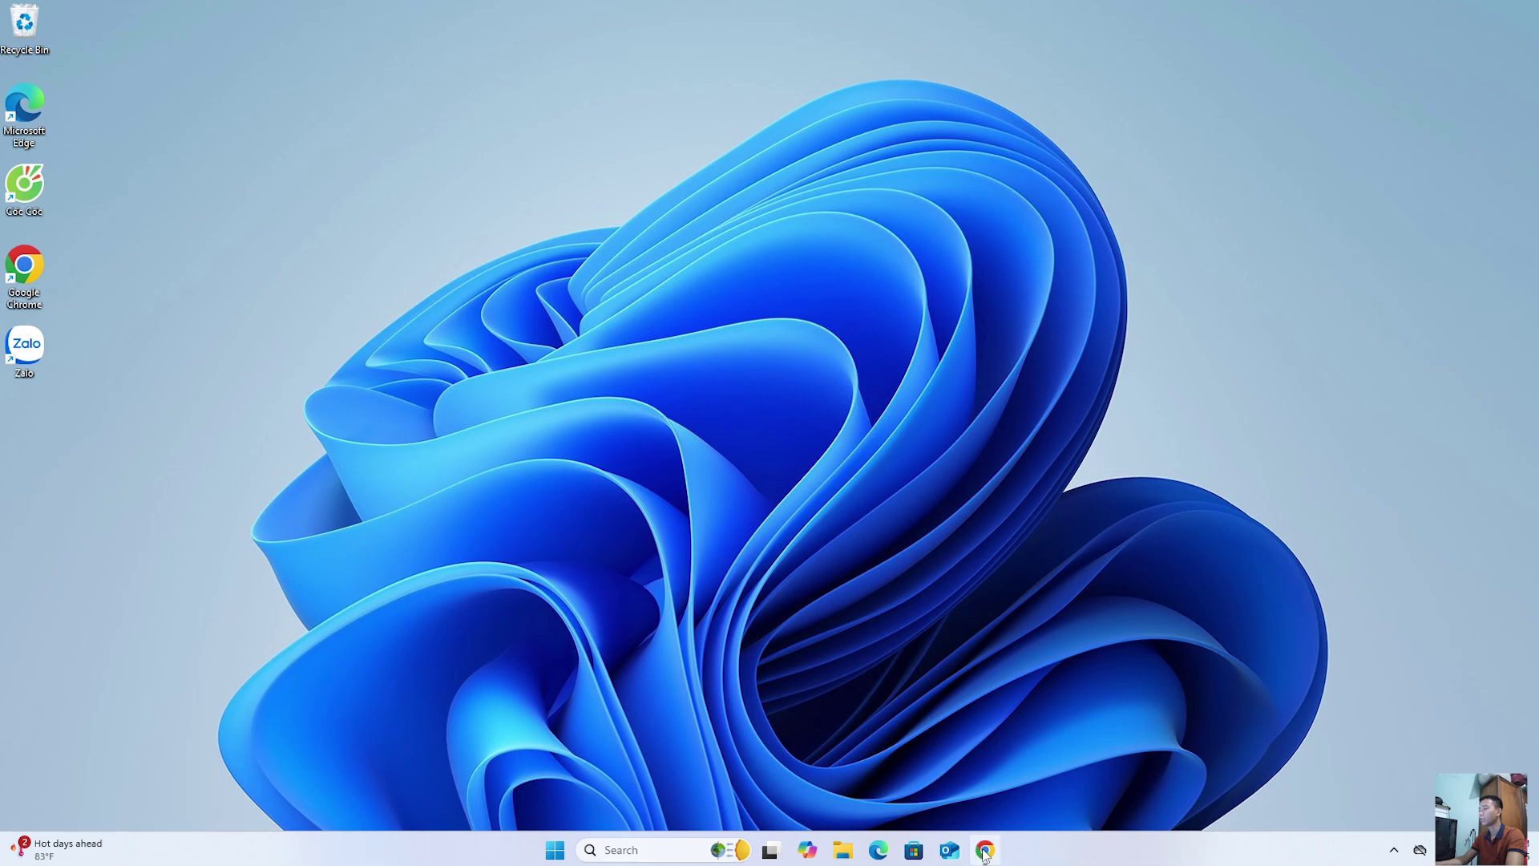
Step: Download the Windows Steam installer, SteamSetup.exe, from the Steam website in Chrome
{"action": "left_click", "coordinate": [986, 851]}
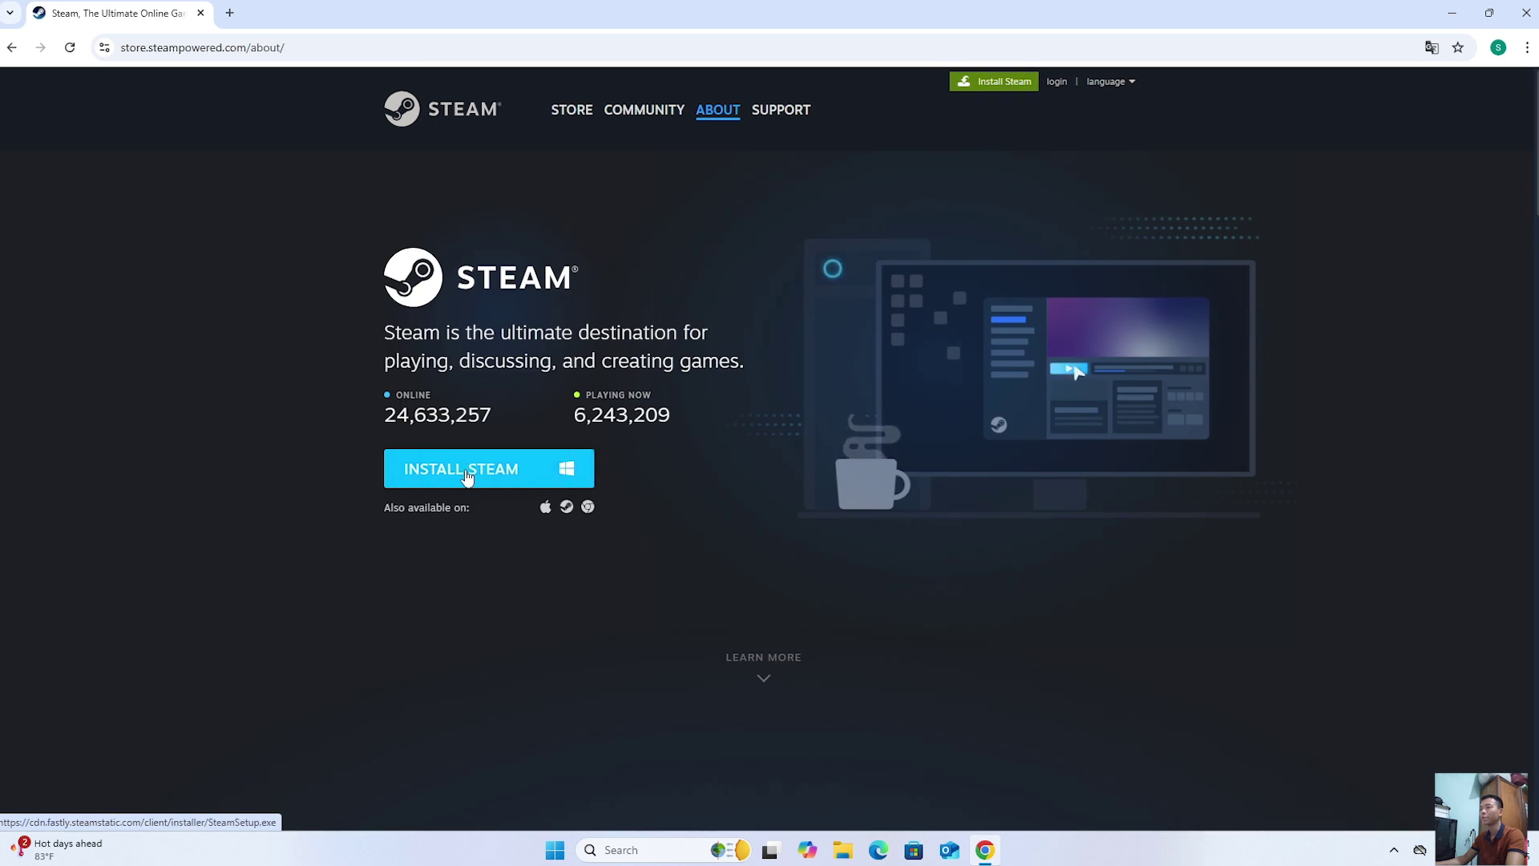
{"action": "left_click", "coordinate": [542, 478]}
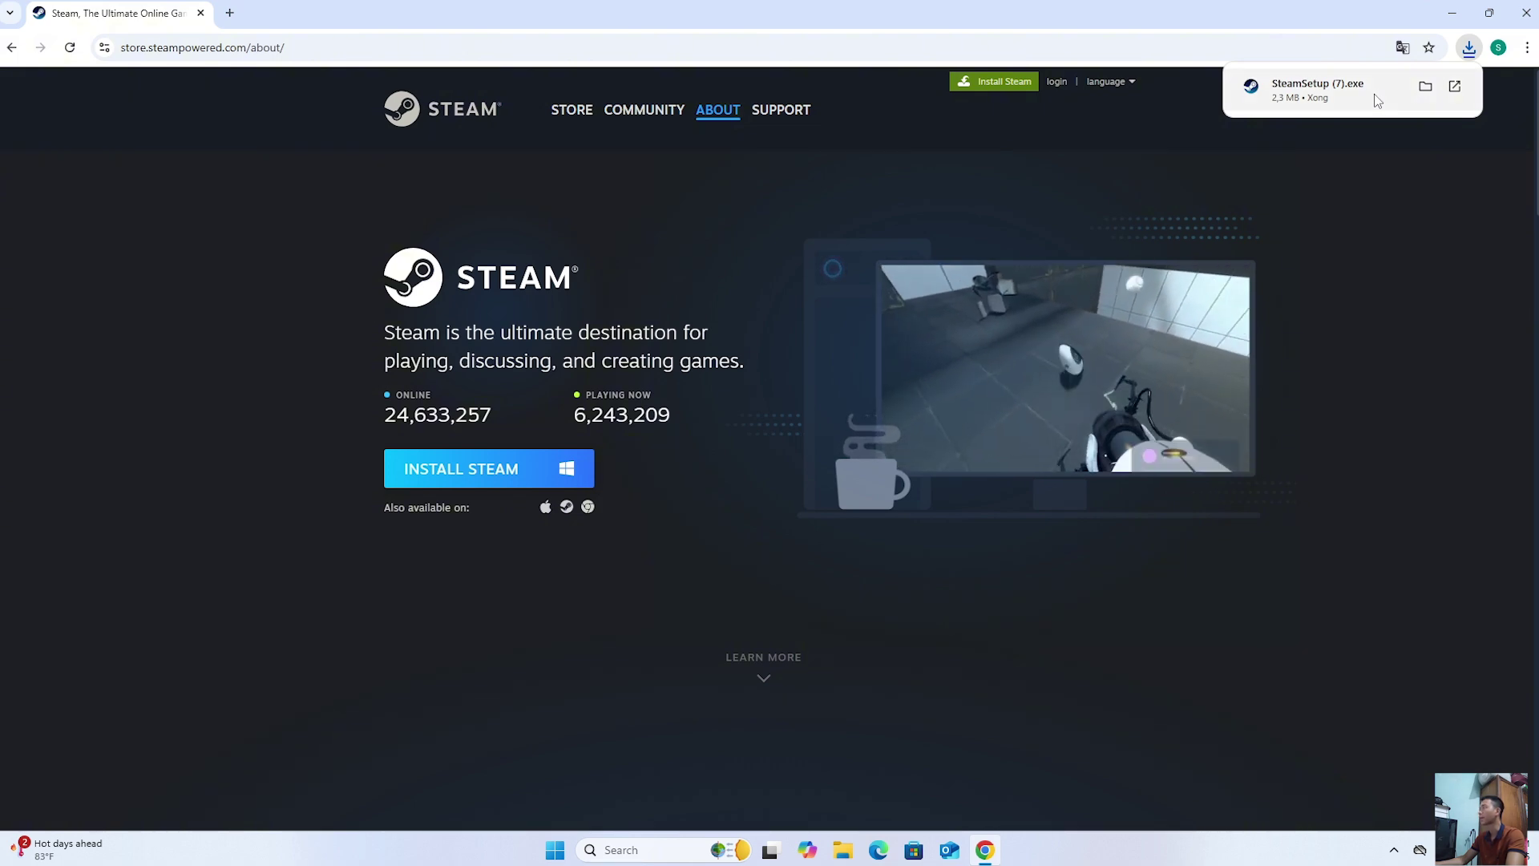
Step: Run SteamSetup.exe and install Steam in English to the default folder, then launch it
{"action": "left_click", "coordinate": [1375, 93]}
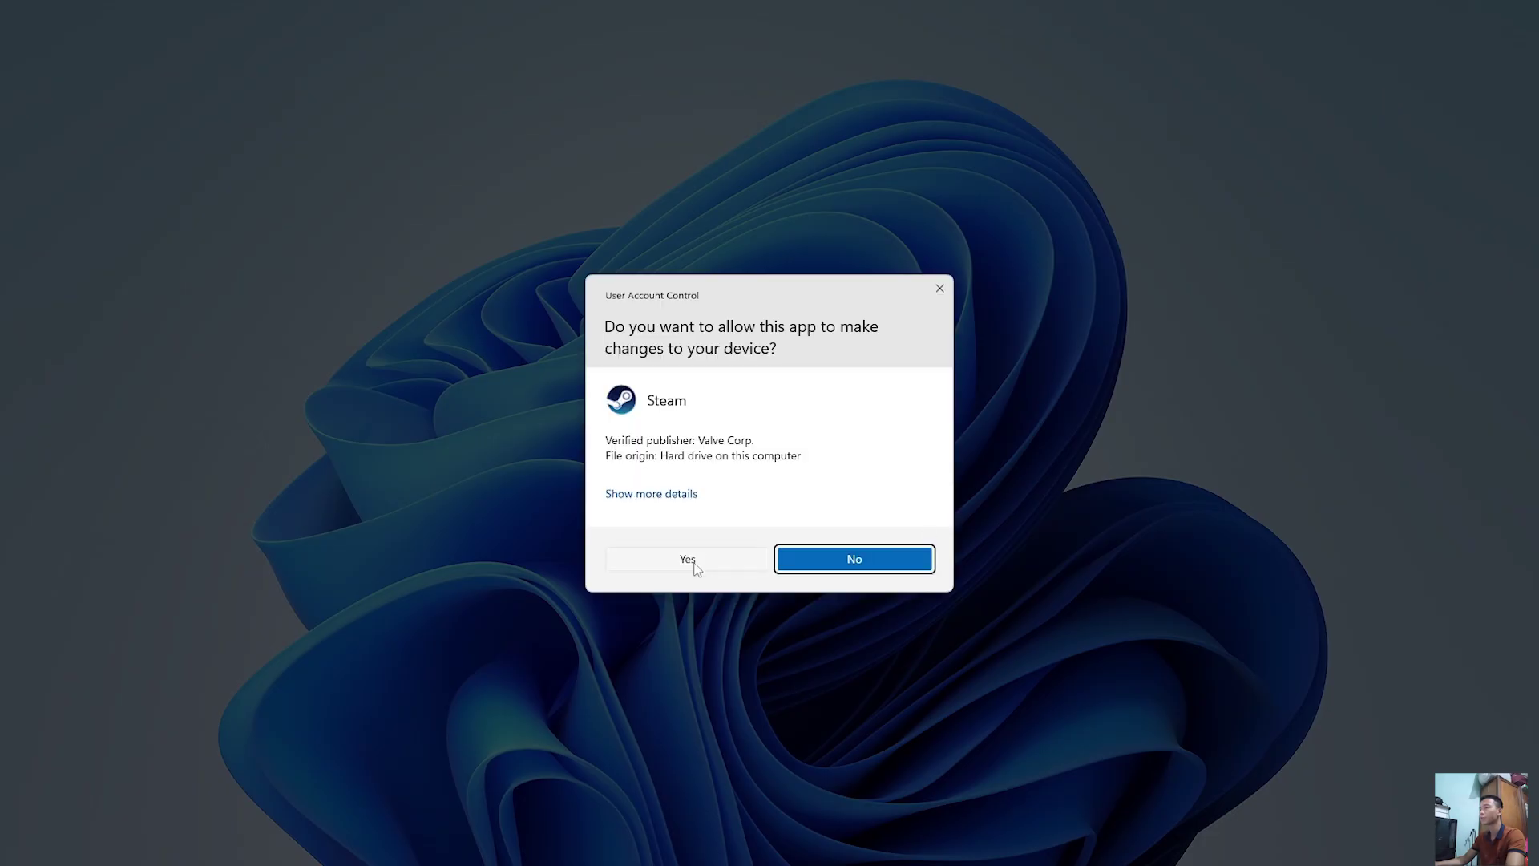
{"action": "left_click", "coordinate": [688, 561]}
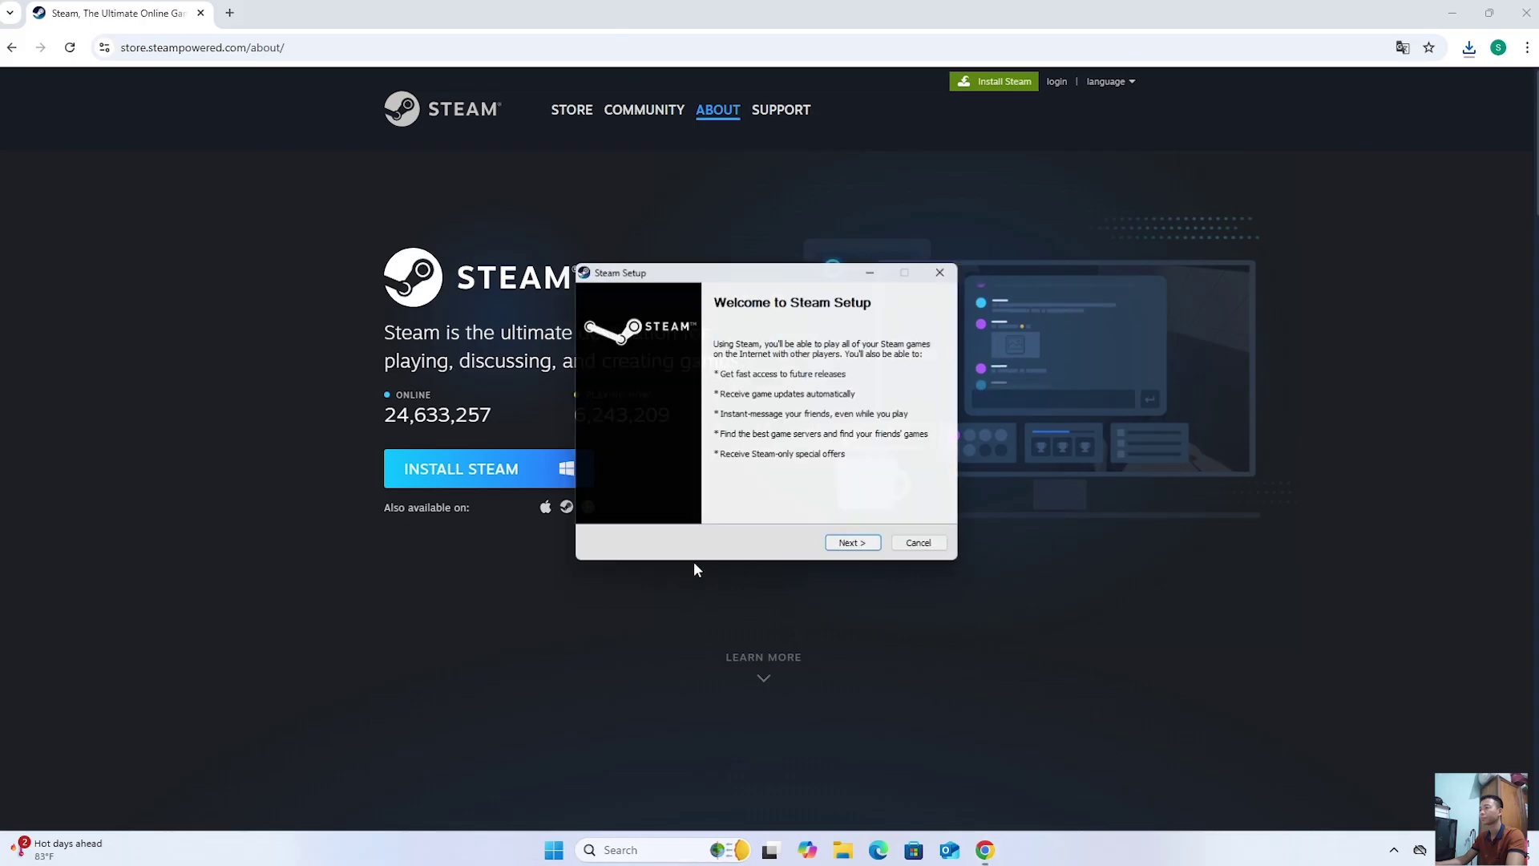
{"action": "left_click", "coordinate": [884, 559]}
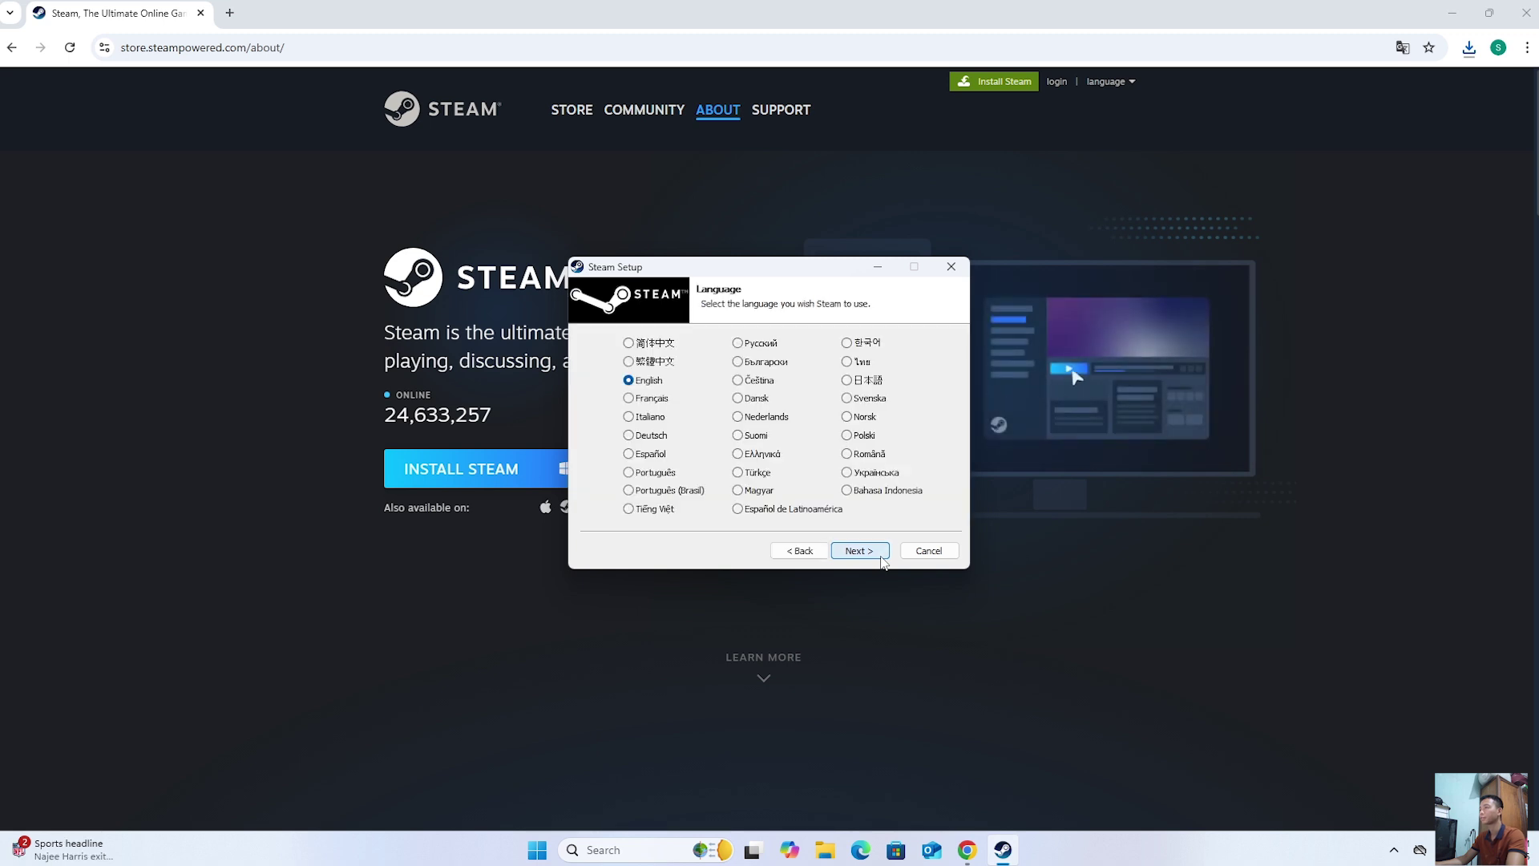
{"action": "left_click", "coordinate": [883, 560]}
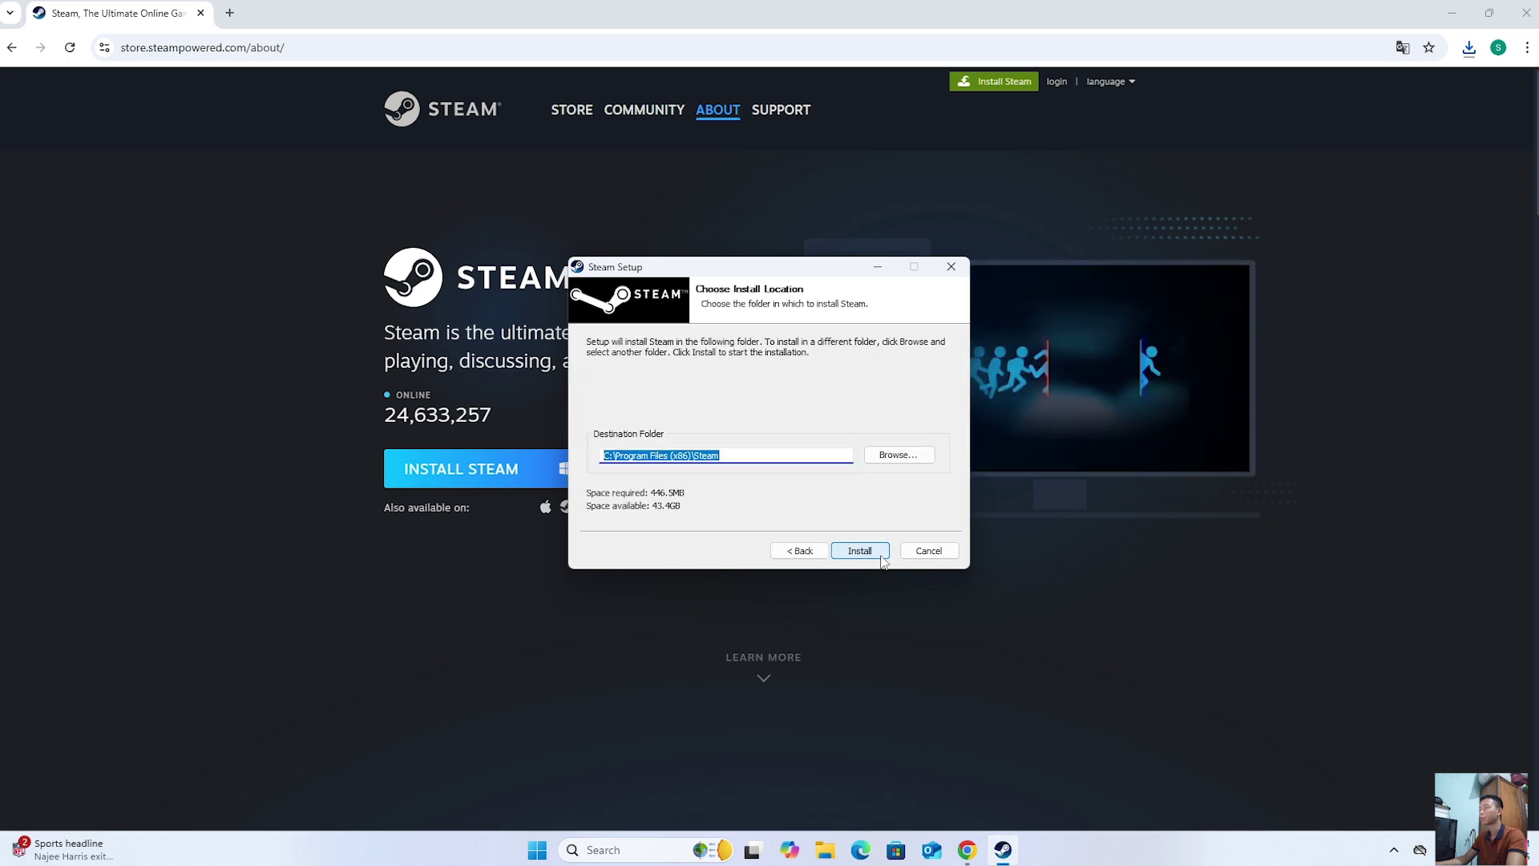
{"action": "left_click", "coordinate": [883, 559]}
{"action": "left_click", "coordinate": [859, 551]}
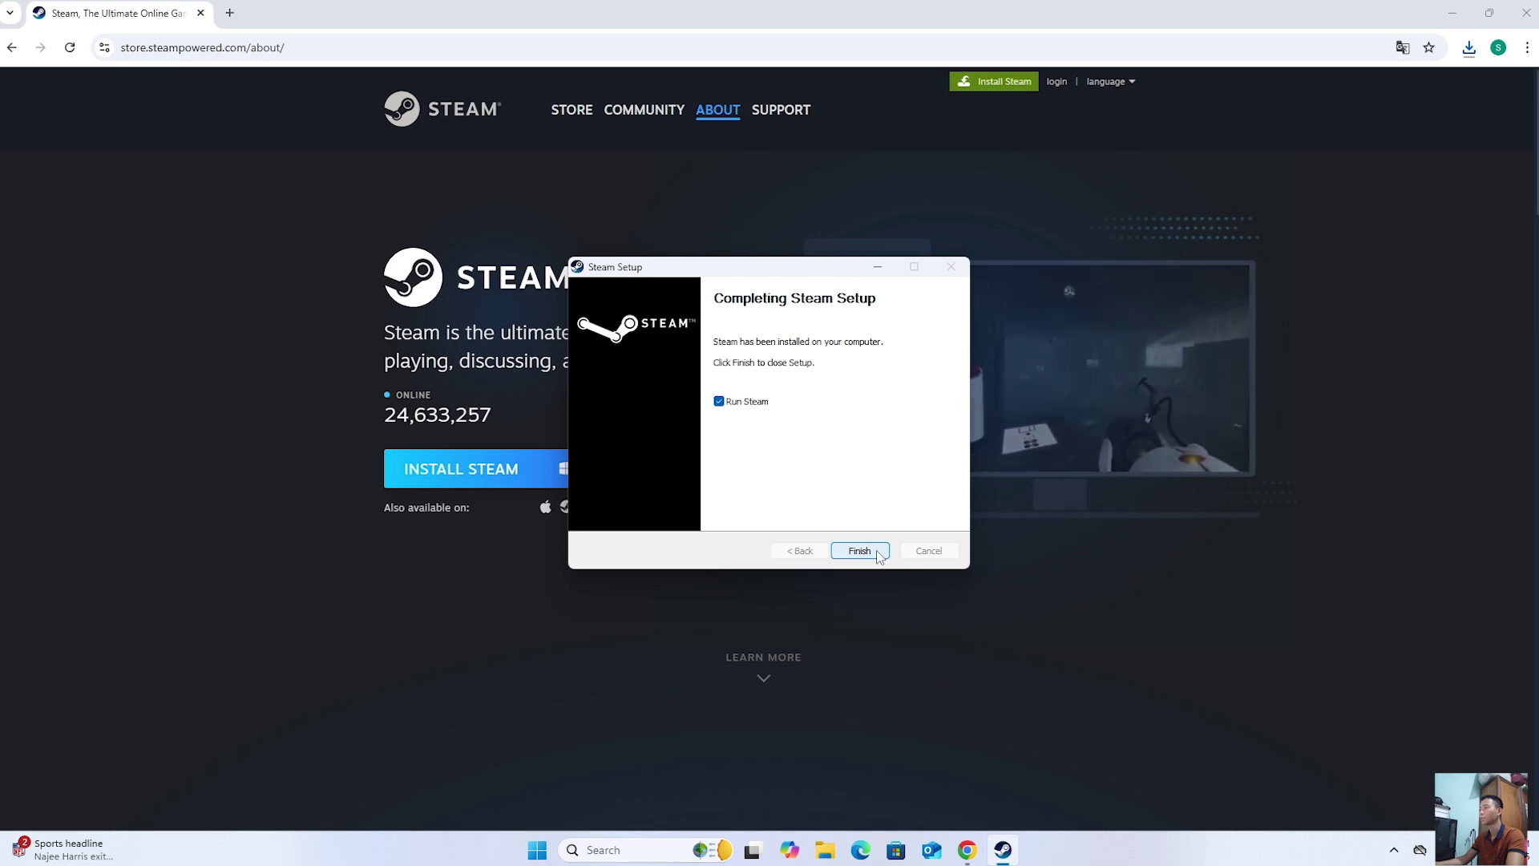
{"action": "left_click", "coordinate": [1452, 12]}
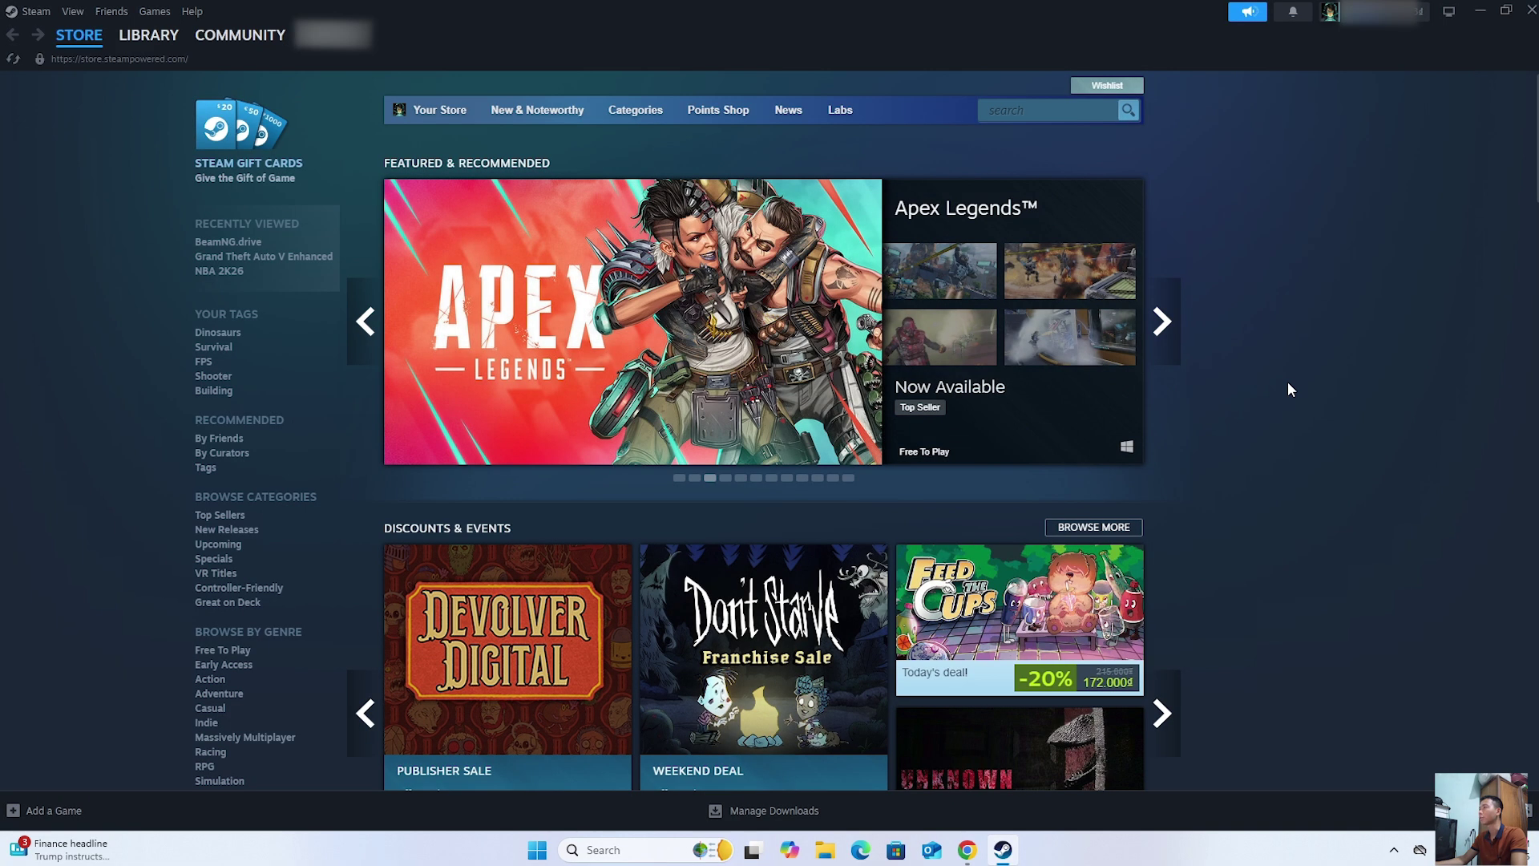
Step: Search the Steam store for Marvel's Spider-Man Remastered by pasting its name
{"action": "left_click", "coordinate": [1046, 110]}
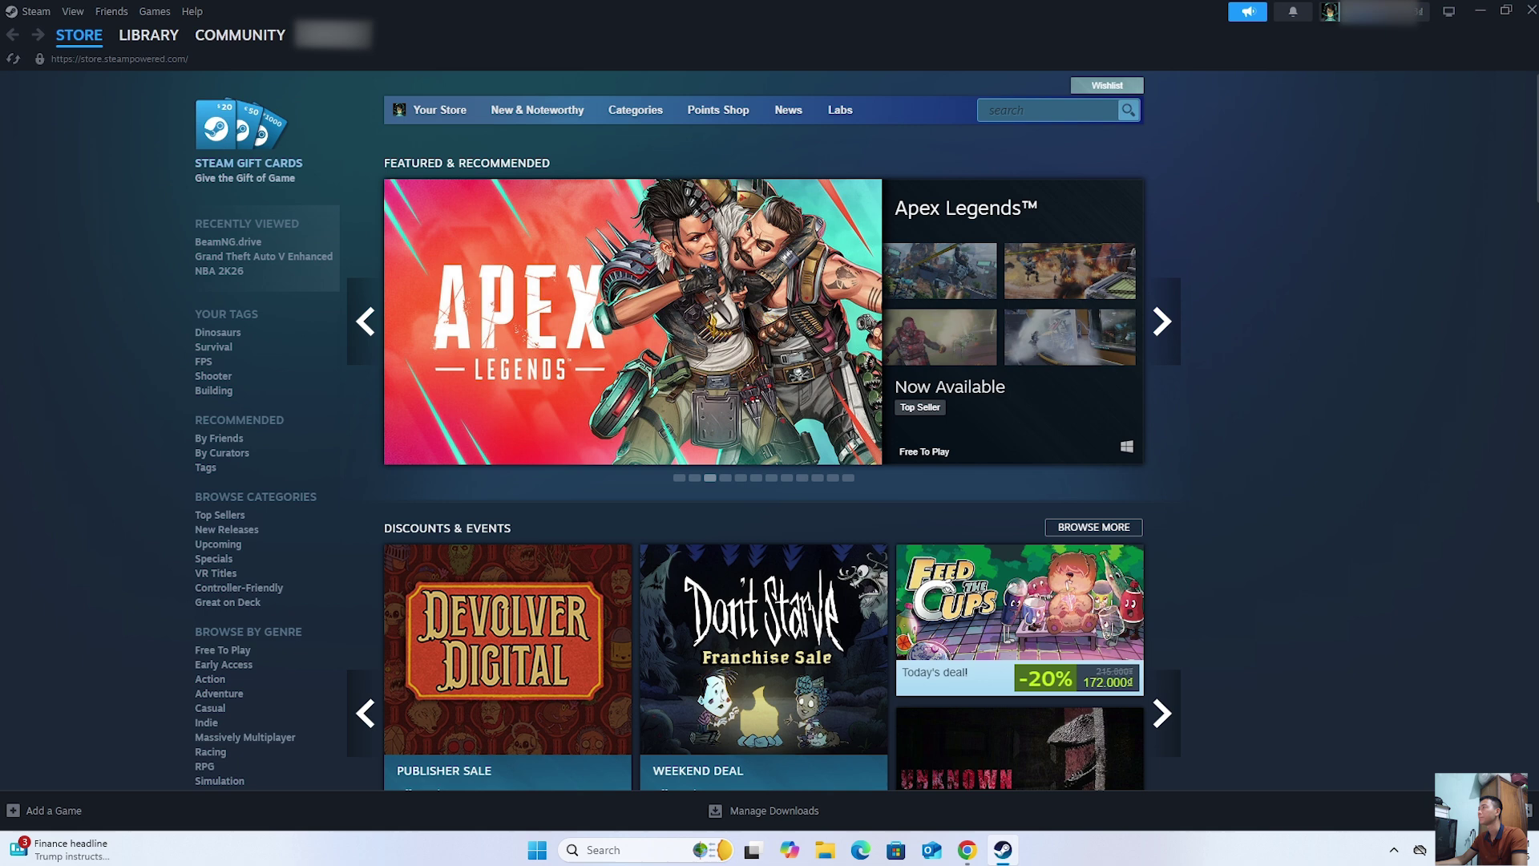
{"action": "type", "text": "Marvel's Spider Man Remastered"}
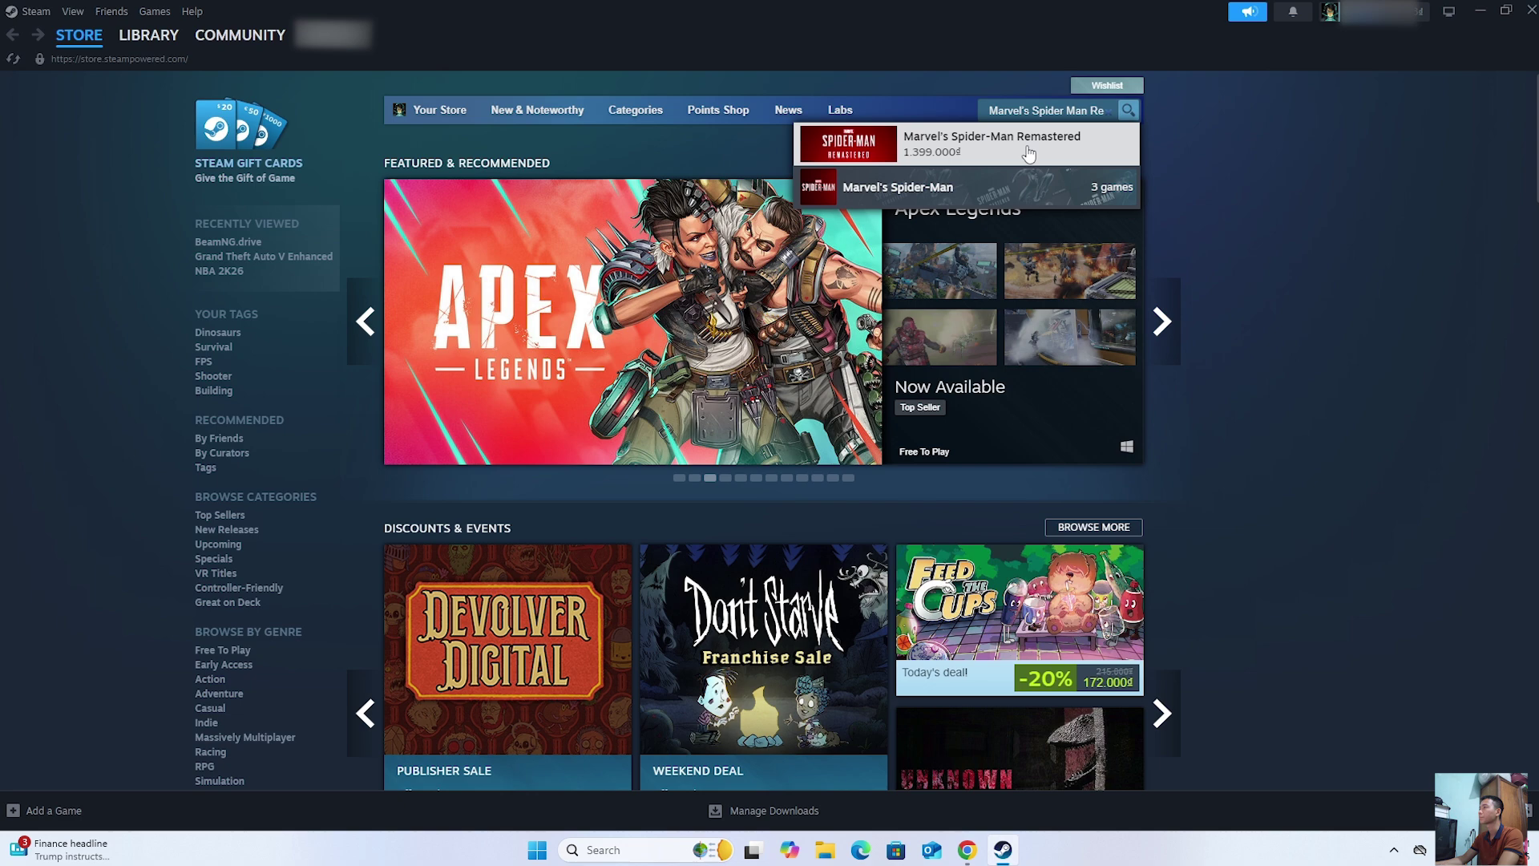
Step: Open the Marvel's Spider-Man Remastered page, add it to the cart, and view the cart
{"action": "left_click", "coordinate": [1029, 153]}
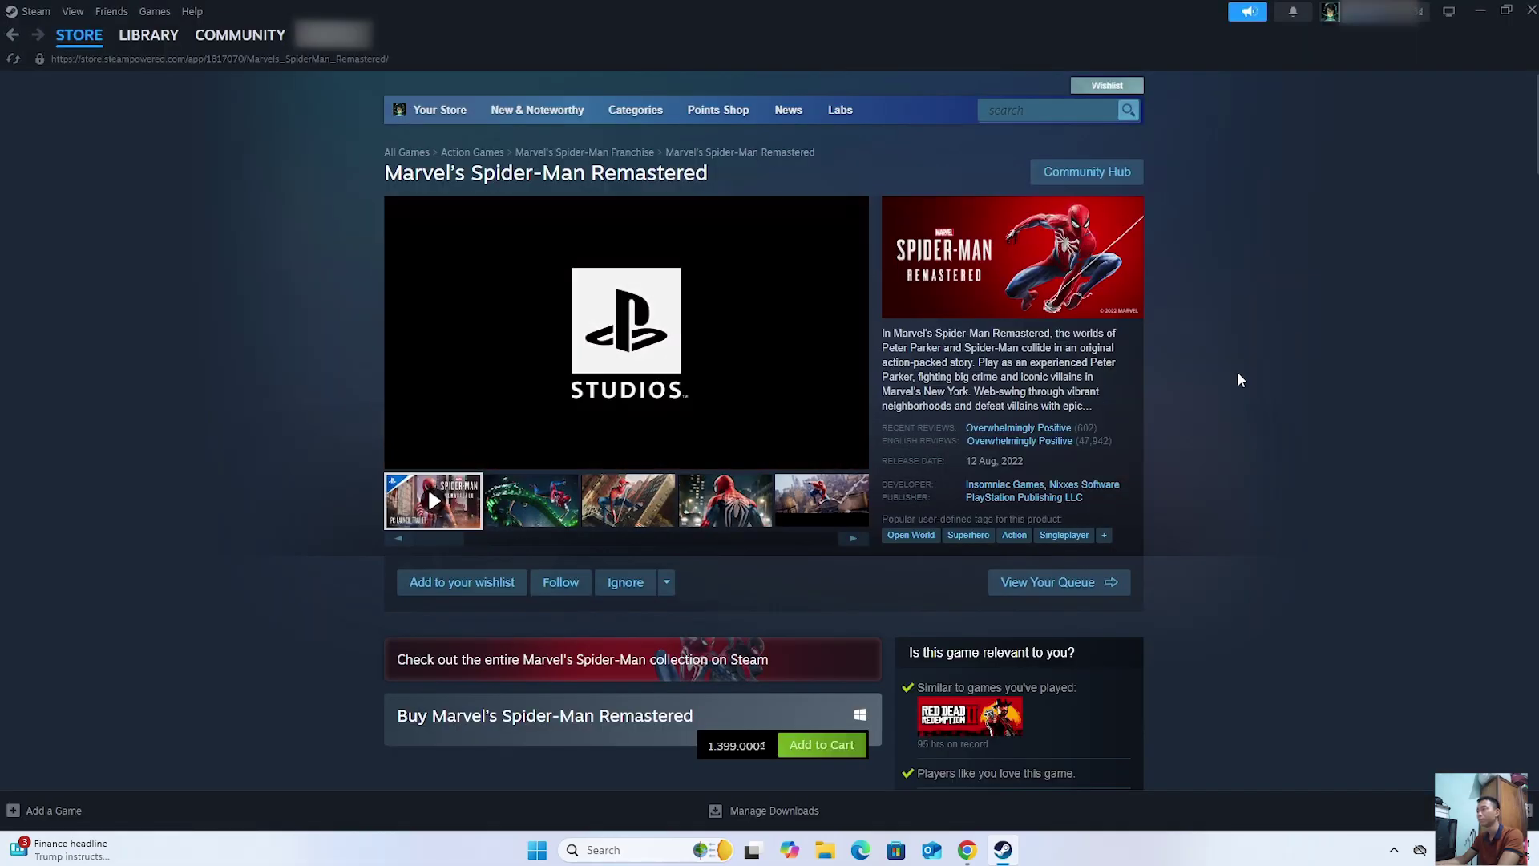
{"action": "left_click", "coordinate": [822, 744]}
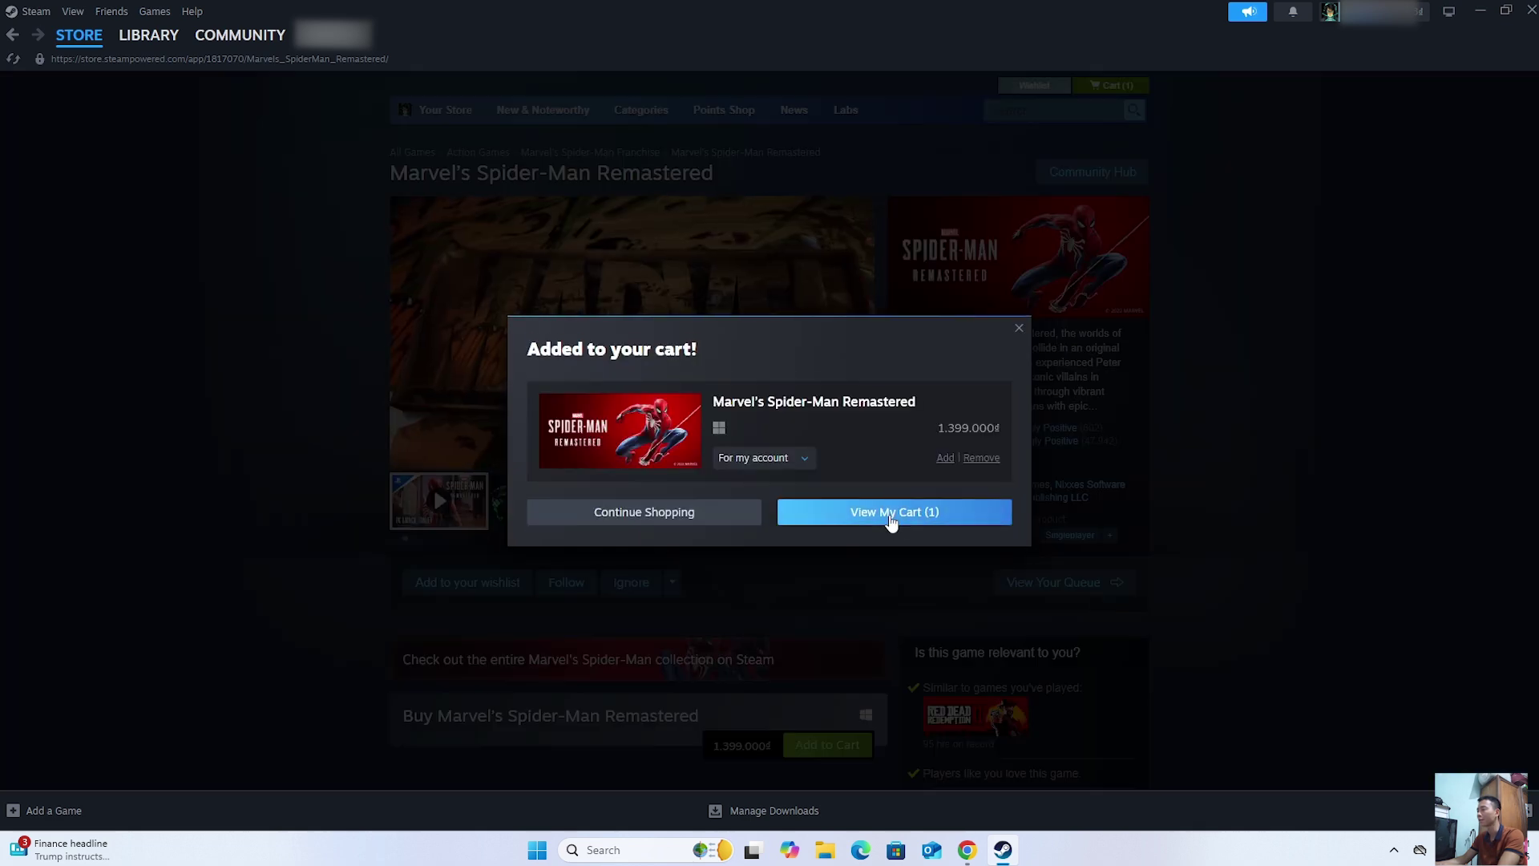
{"action": "left_click", "coordinate": [891, 514]}
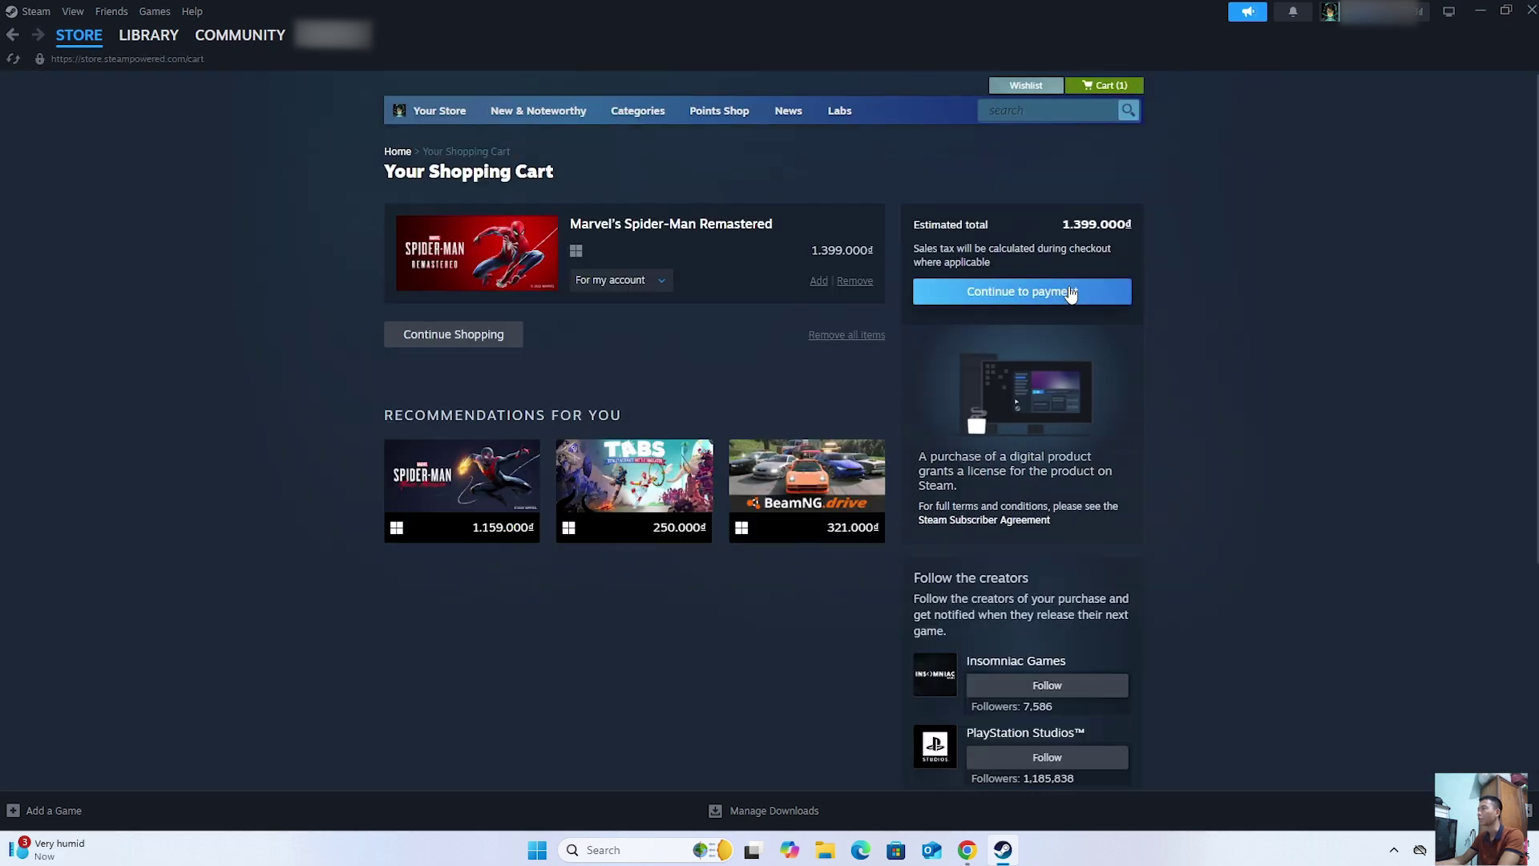
Step: Continue from the shopping cart to the payment details
{"action": "left_click", "coordinate": [1070, 292]}
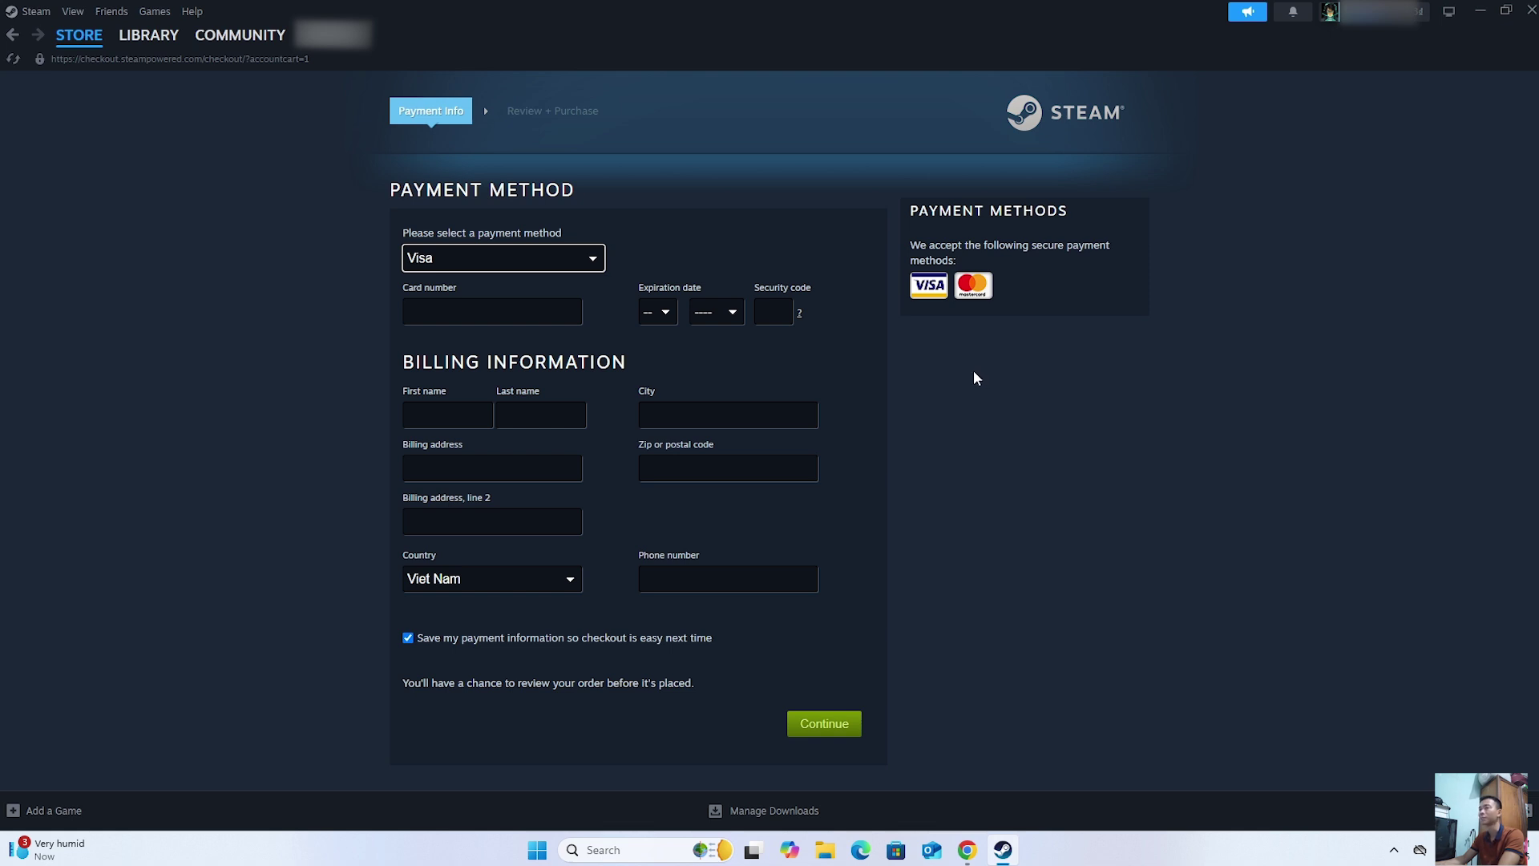
Step: Open PUBG: BATTLEGROUNDS from the Library game list to show its Install option
{"action": "left_click", "coordinate": [147, 34]}
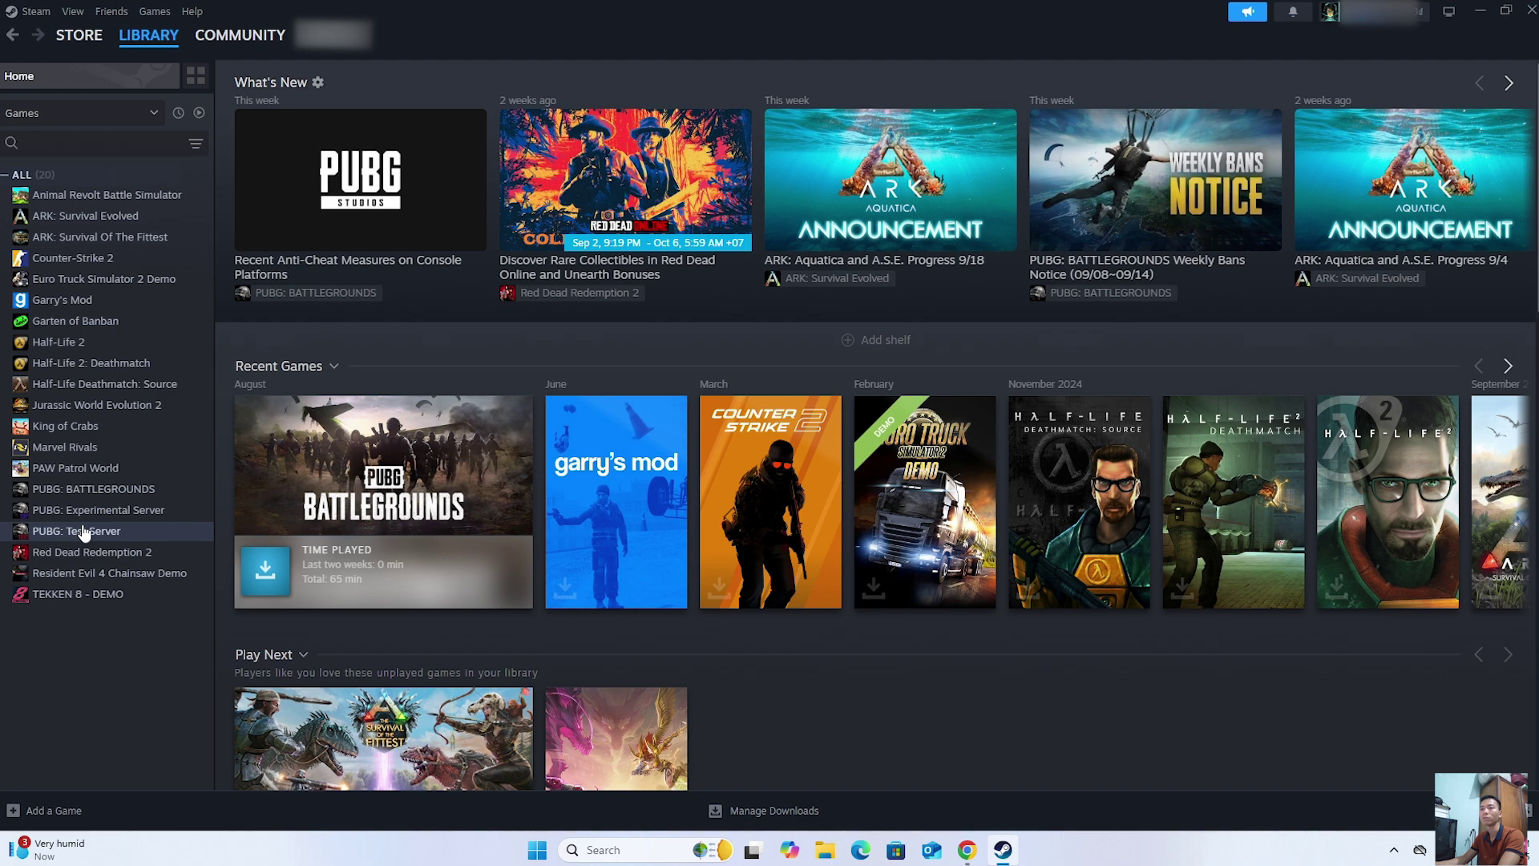
{"action": "left_click", "coordinate": [84, 488]}
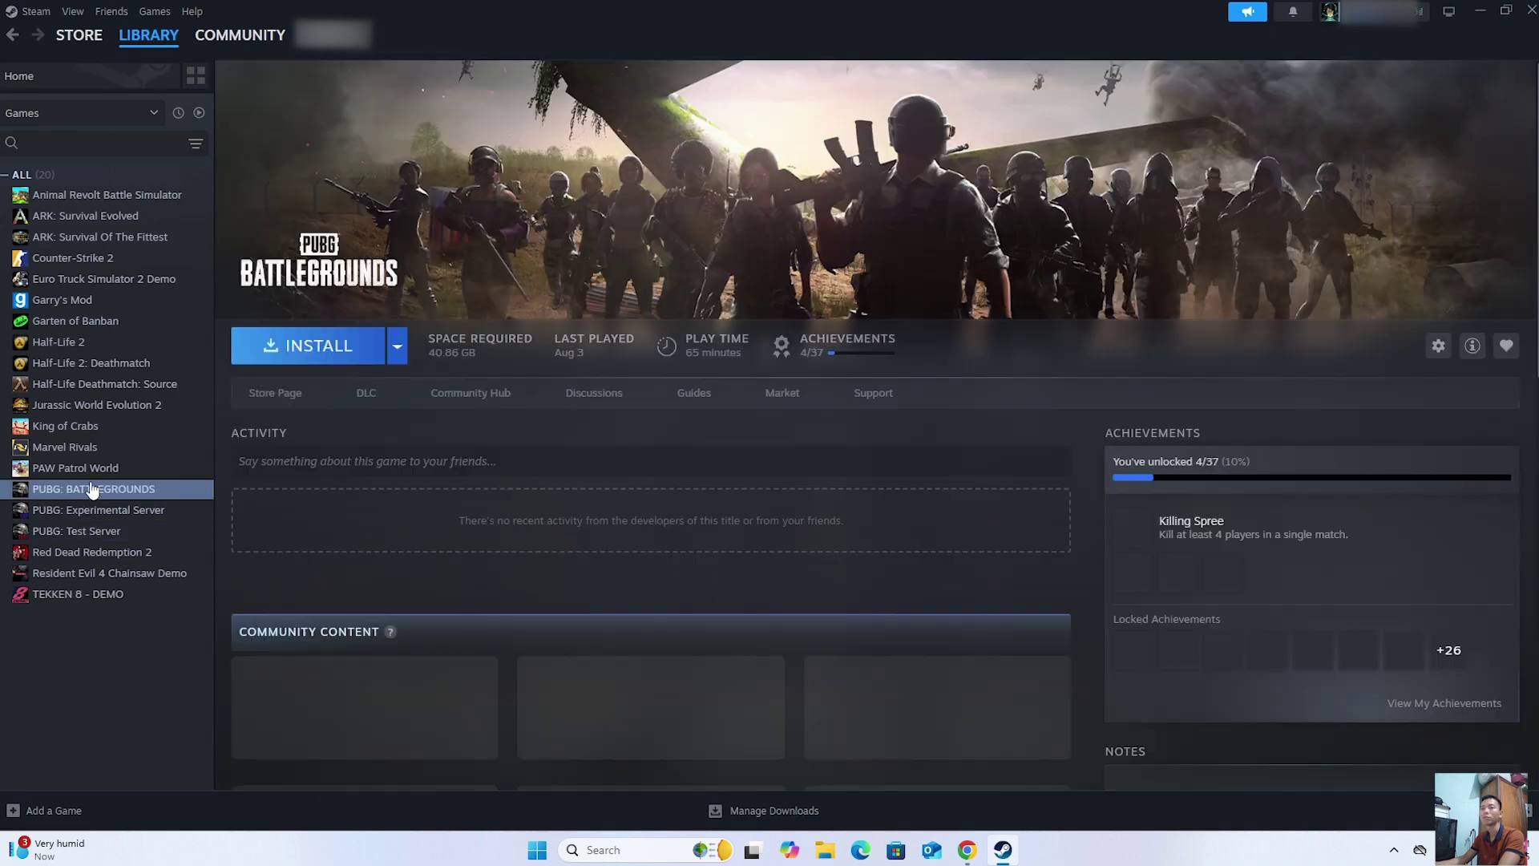